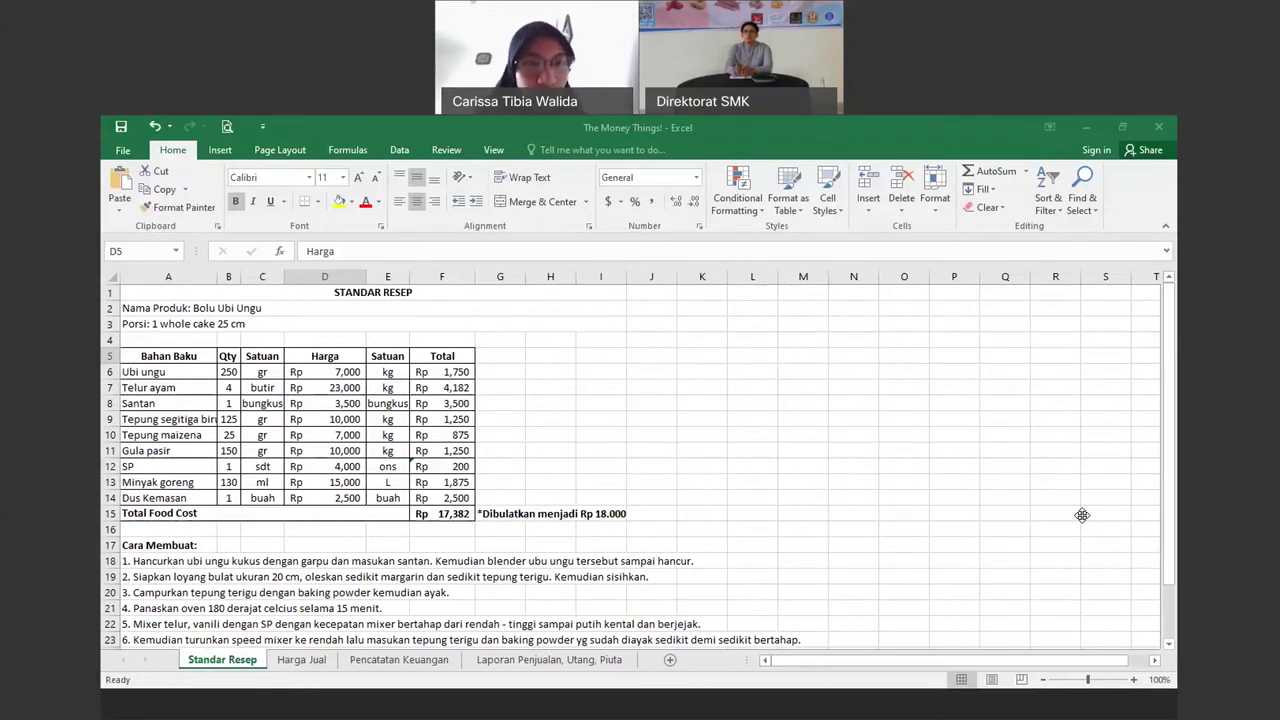
# Enlarge the Standar Resep sheet to 130% and bring the whole ingredient cost table into view
pyautogui.click(1135, 680)
pyautogui.click(1135, 680)
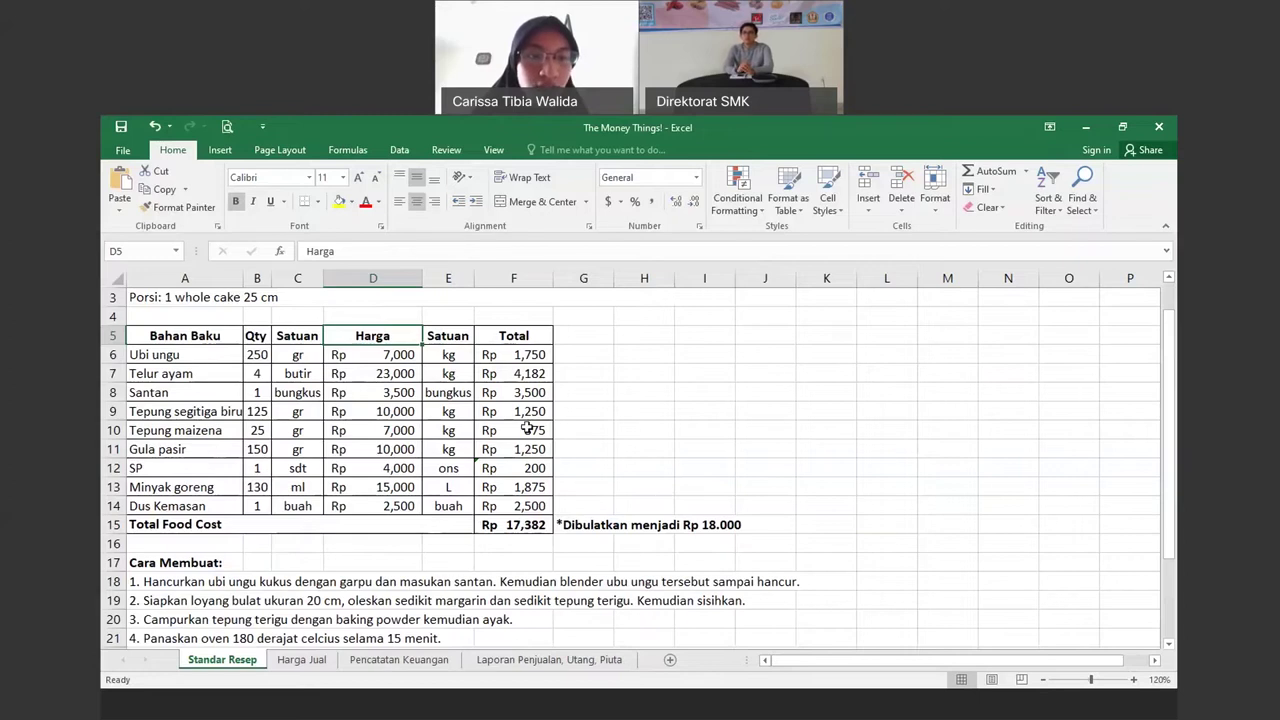
pyautogui.click(588, 430)
pyautogui.scroll(1, 630, 430)
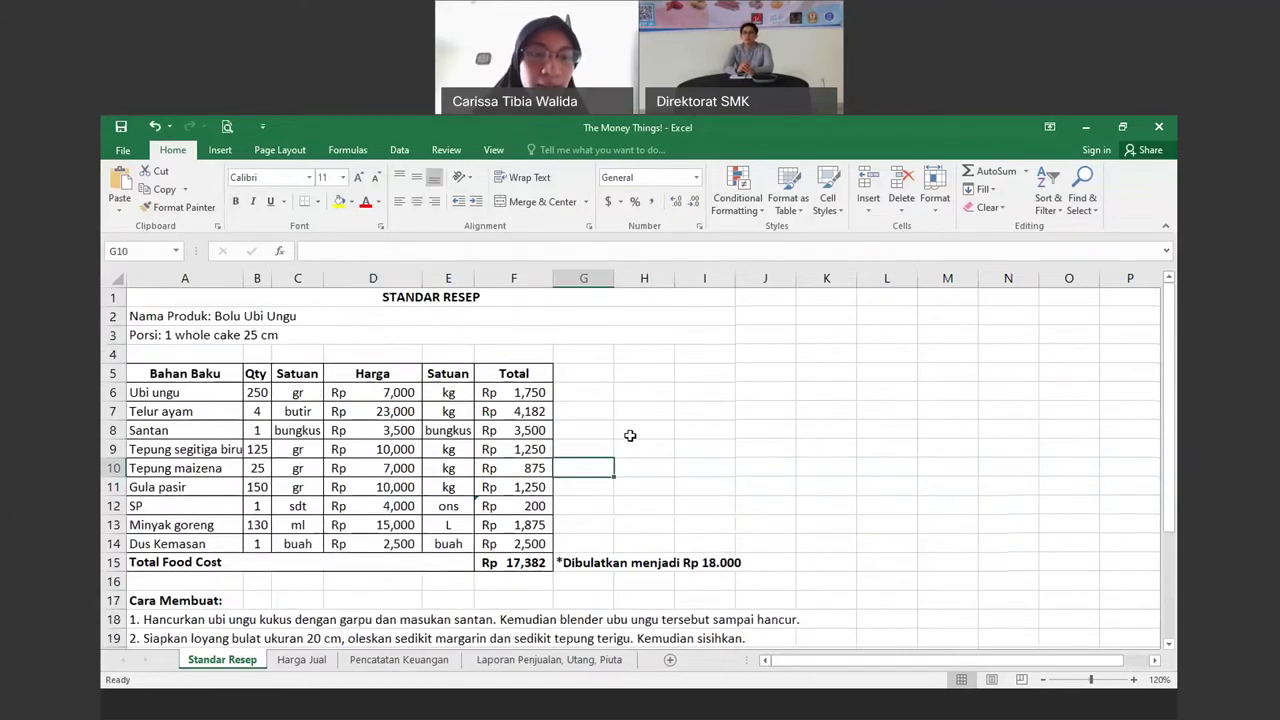
pyautogui.click(1135, 679)
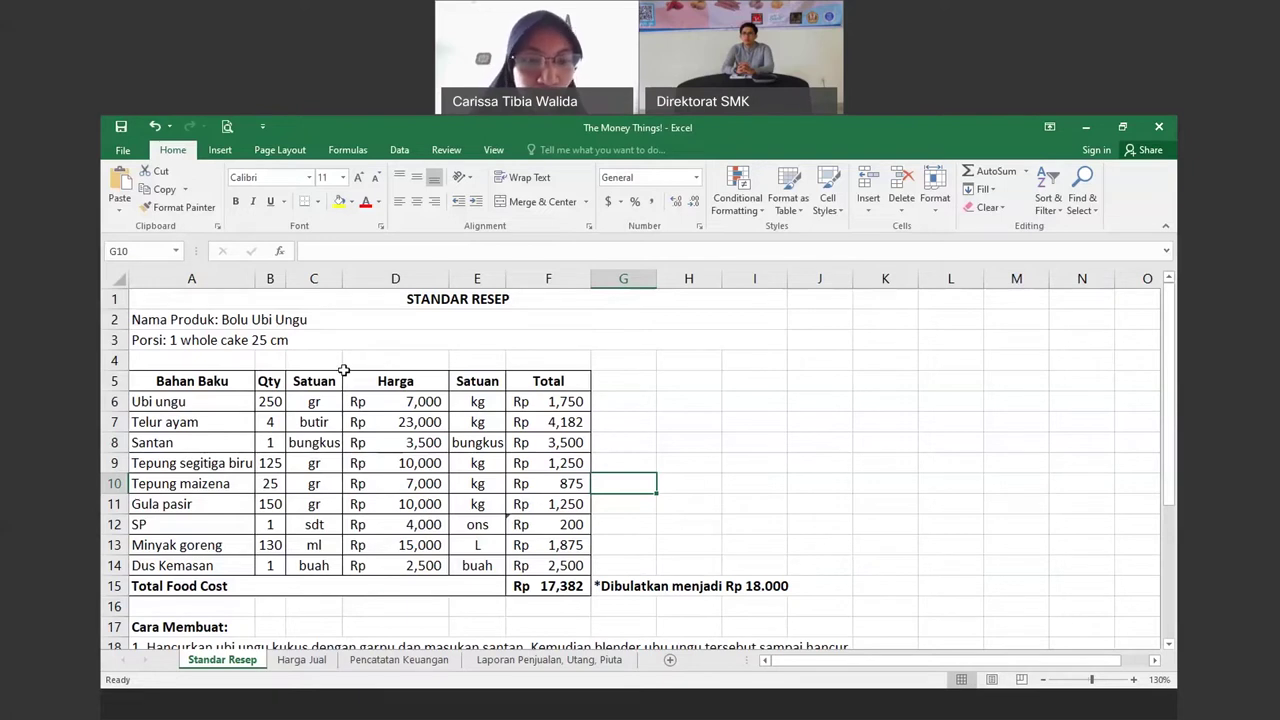
# Inspect the Total column's formulas from the Total Food Cost cell up to the Tepung maizena row
pyautogui.click(574, 589)
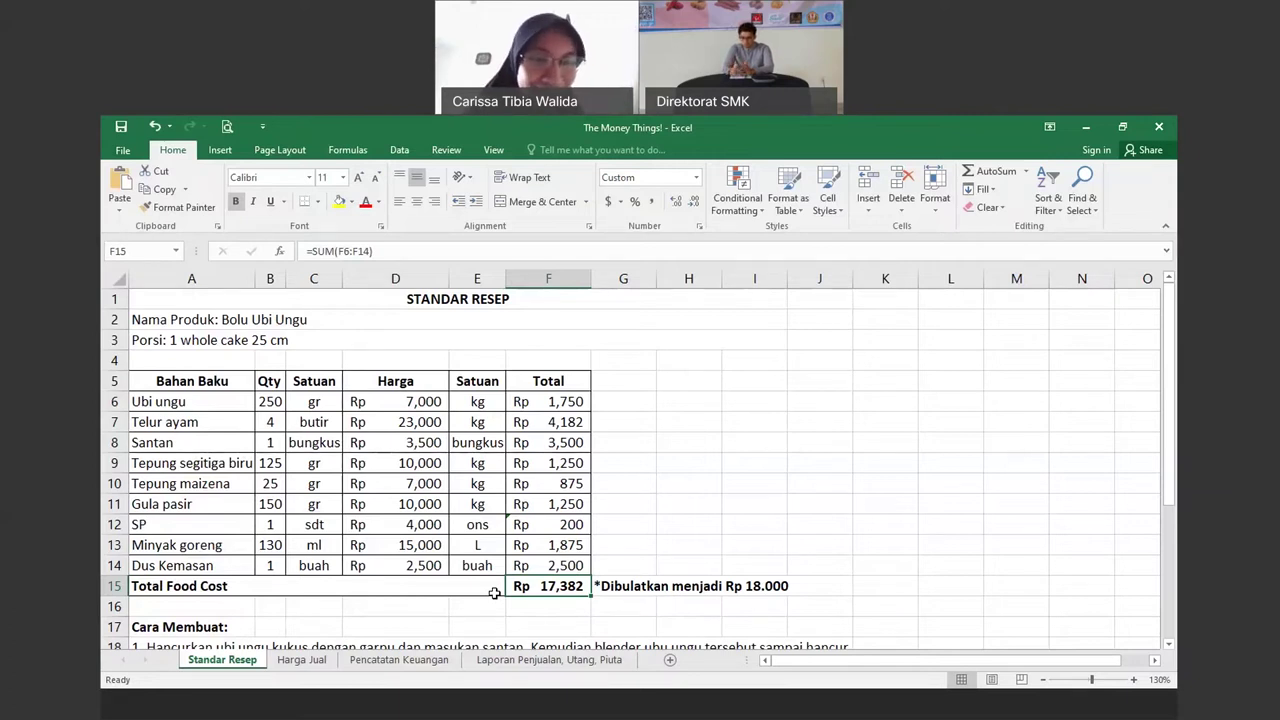
pyautogui.press('Up')
pyautogui.press('Up')
pyautogui.press('Up')
pyautogui.press('Up')
pyautogui.press('Up')
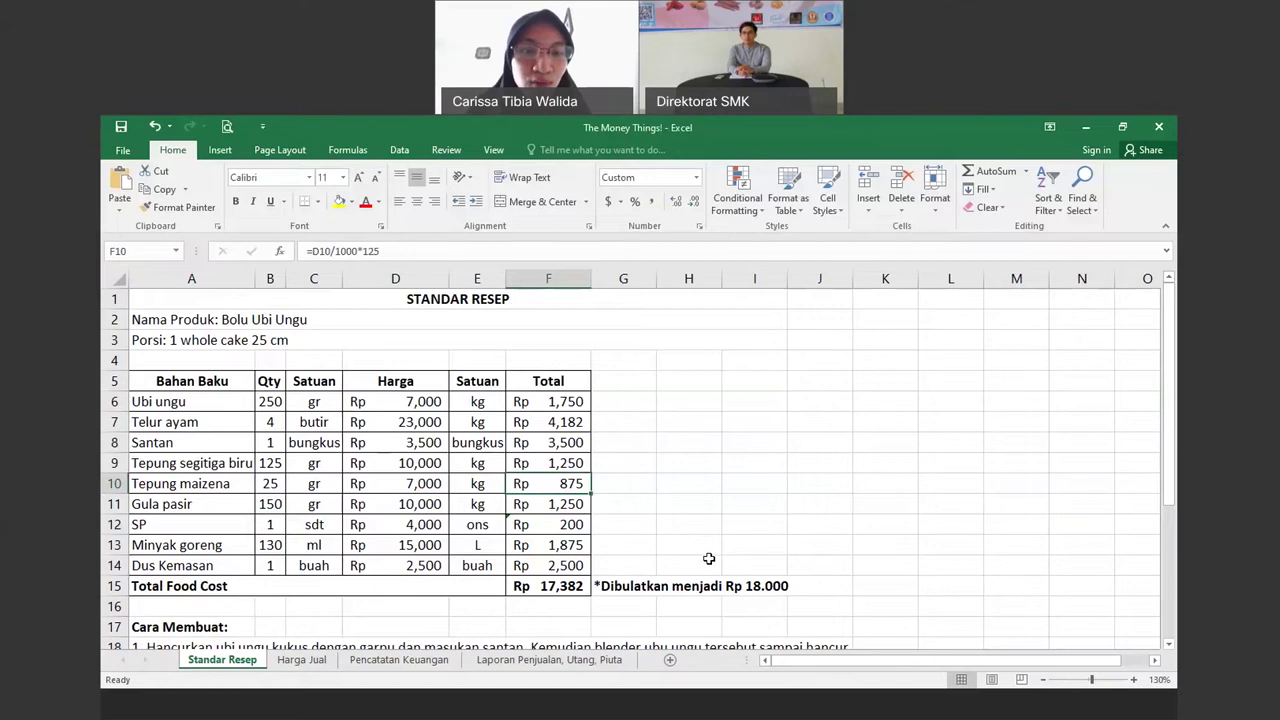
# Read through the Cara Membuat instructions below the recipe table and return to the start of the sheet
pyautogui.scroll(-2, 700, 564)
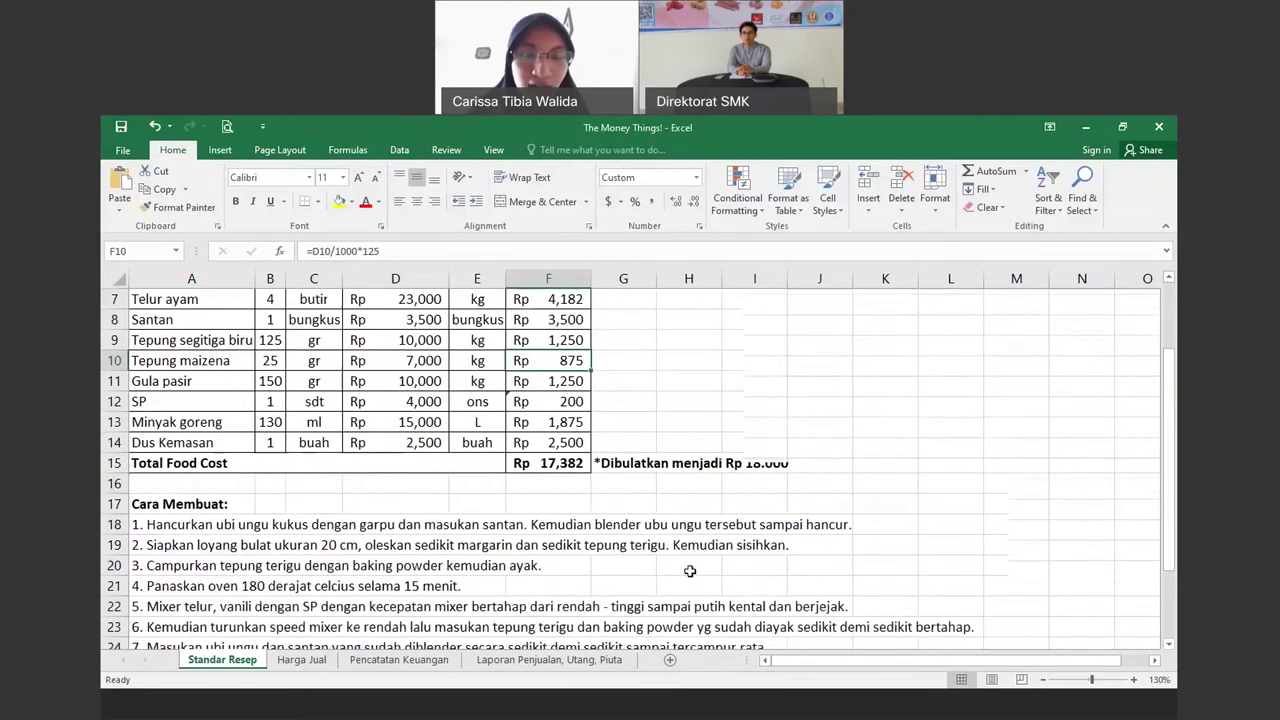
pyautogui.scroll(-2, 690, 570)
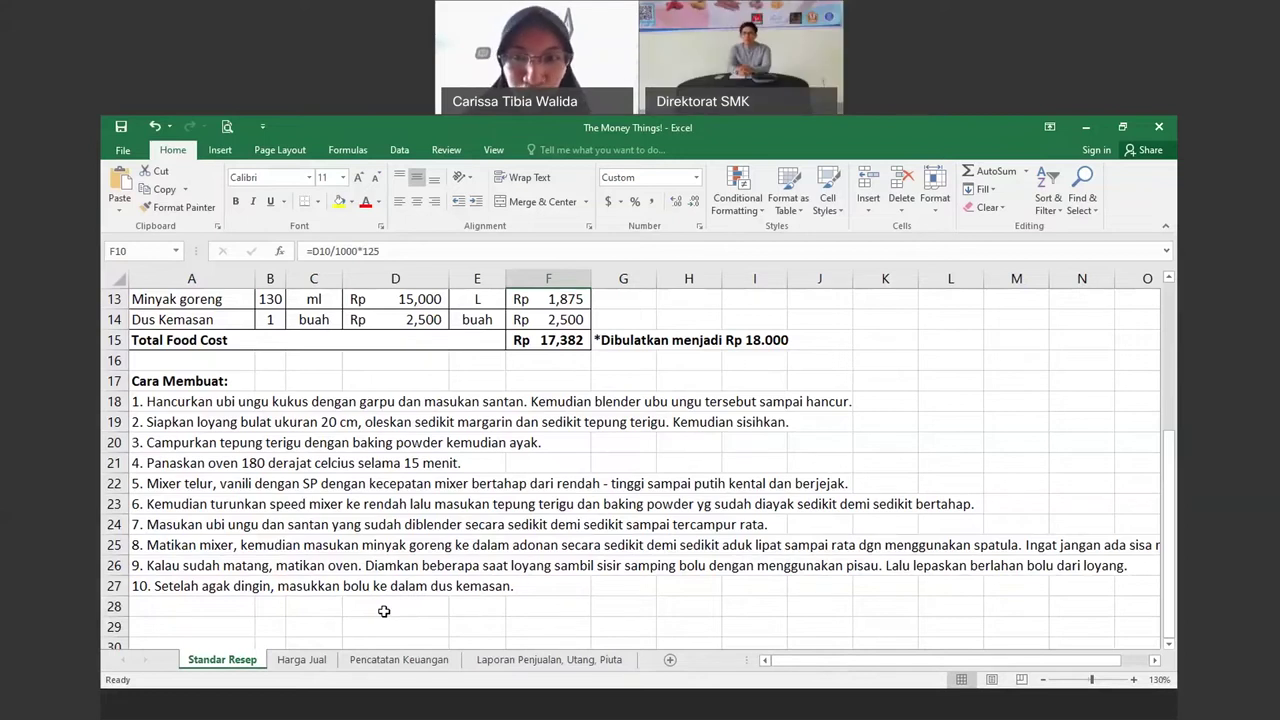
pyautogui.scroll(1, 384, 611)
pyautogui.scroll(3, 384, 611)
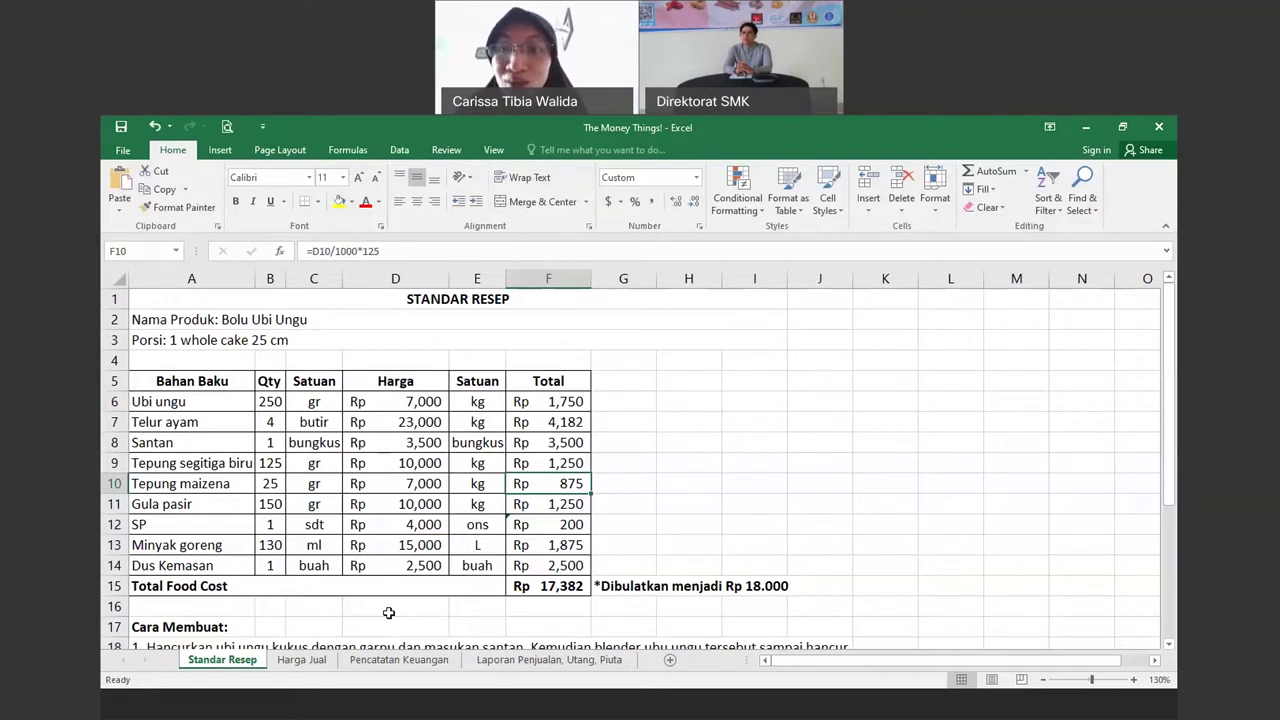
# Open the Harga Jual sheet and enlarge it to 150% to show the selling price breakdown
pyautogui.click(303, 661)
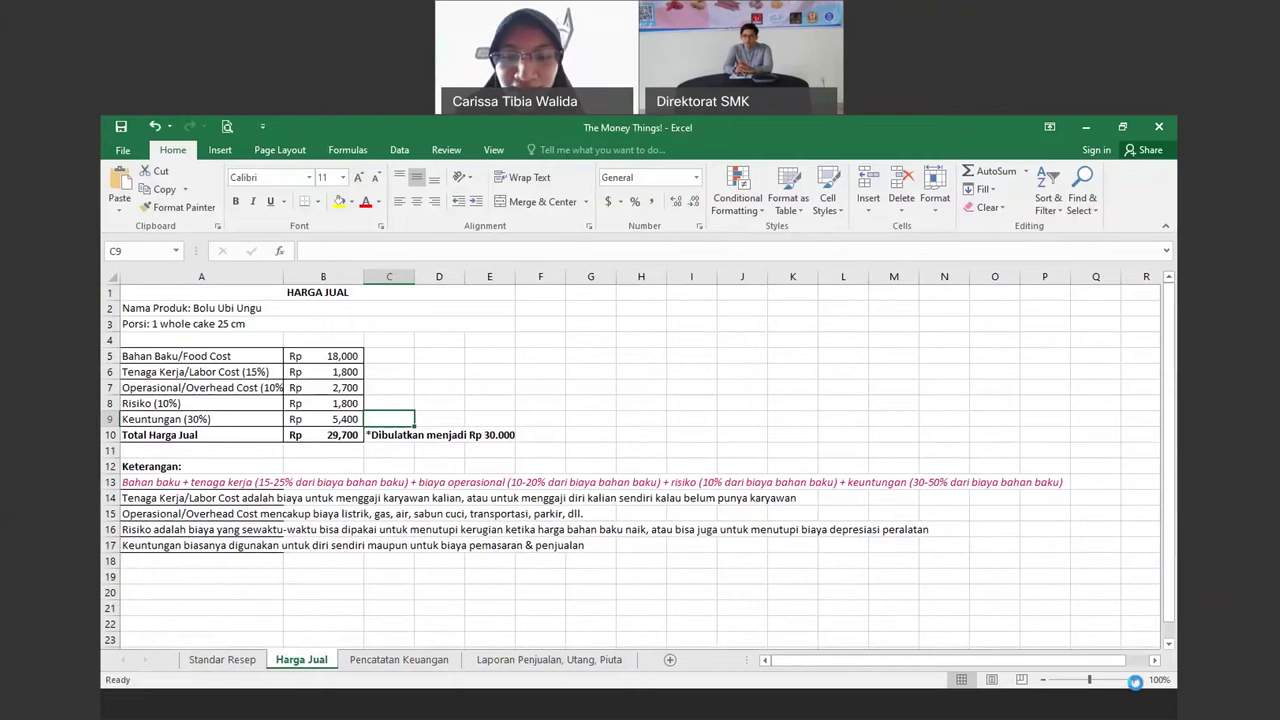
pyautogui.click(1134, 680)
pyautogui.click(1134, 680)
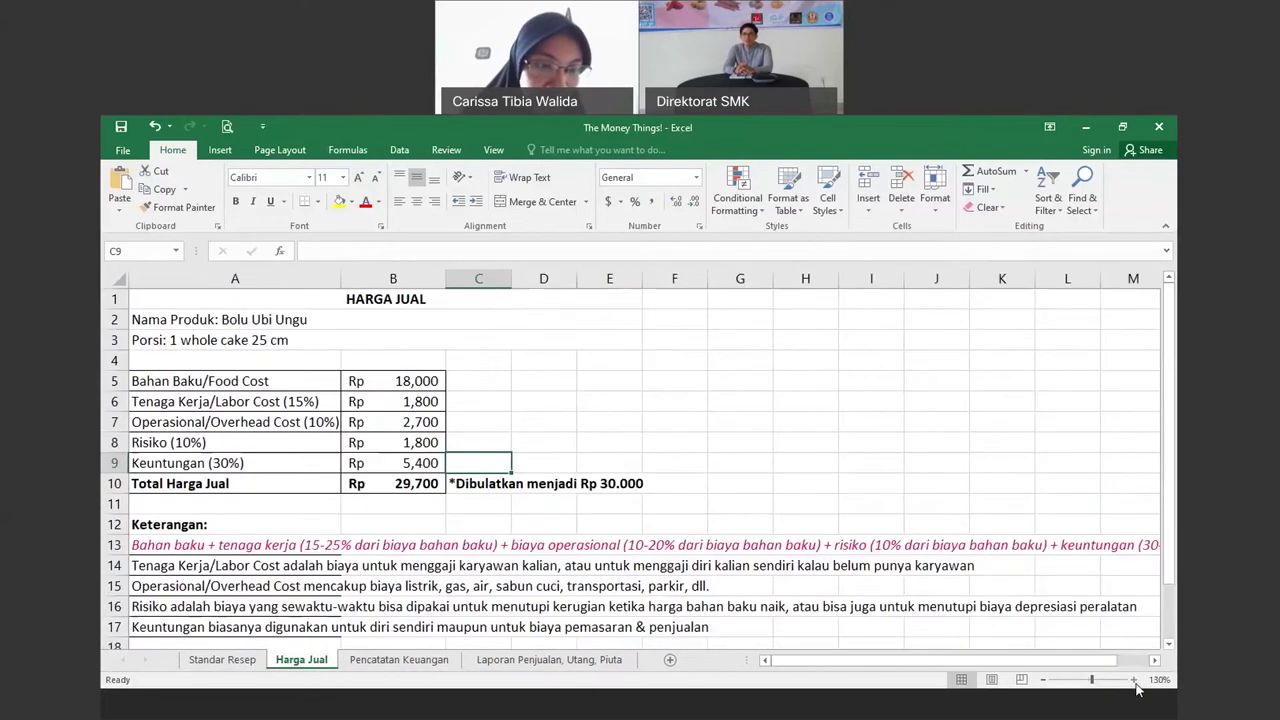
pyautogui.click(1134, 680)
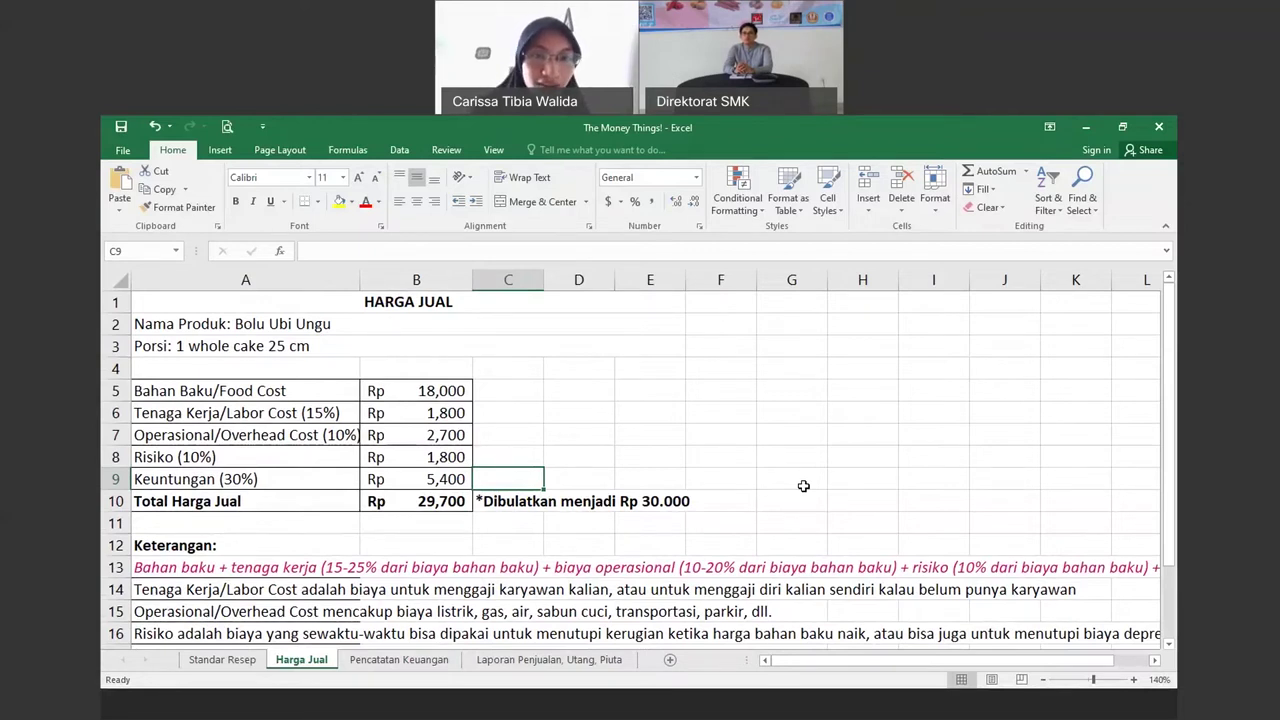
pyautogui.click(1134, 679)
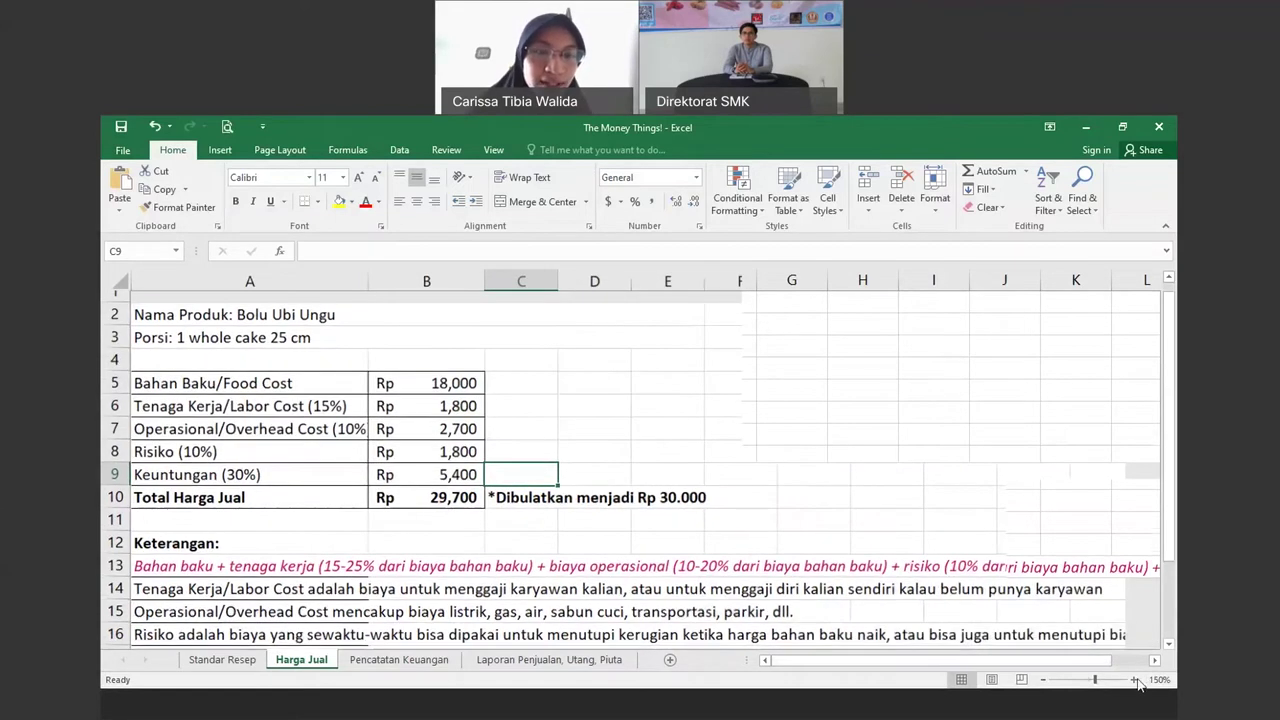
pyautogui.scroll(1, 962, 531)
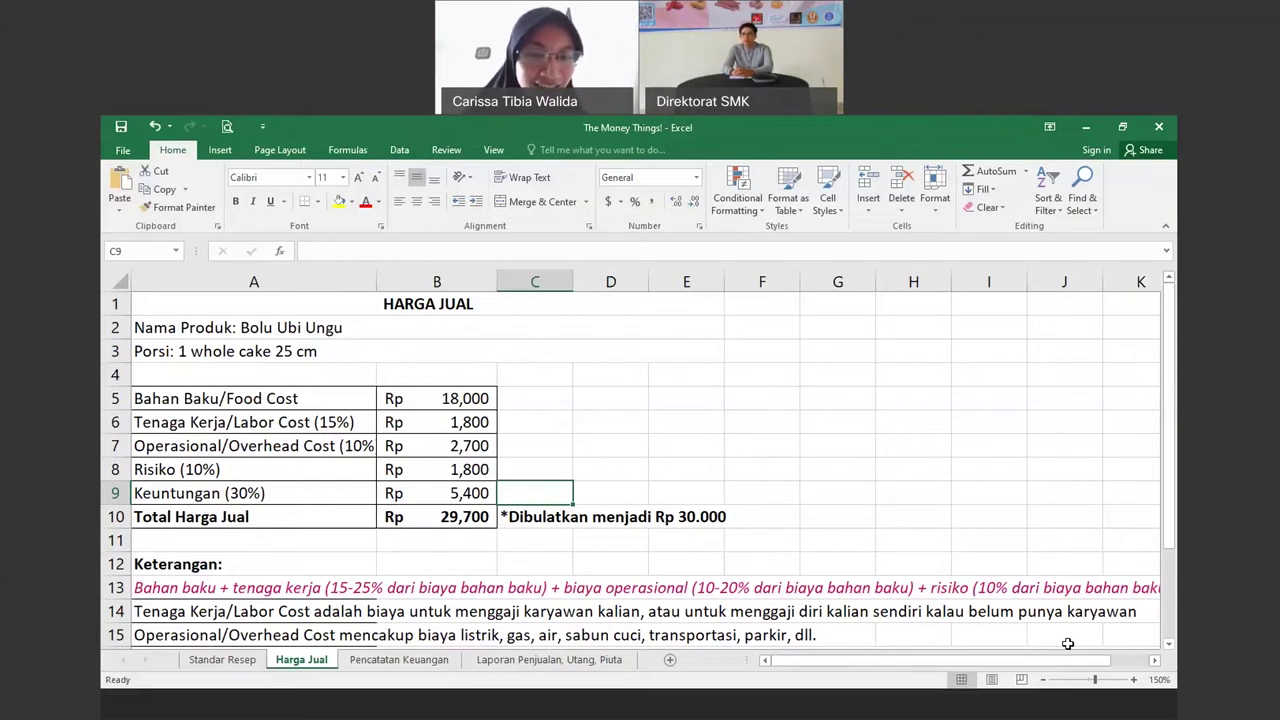
# Review the Keterangan notes on the Harga Jual sheet at 110% zoom so the full price formula fits on screen
pyautogui.scroll(-4, 1020, 633)
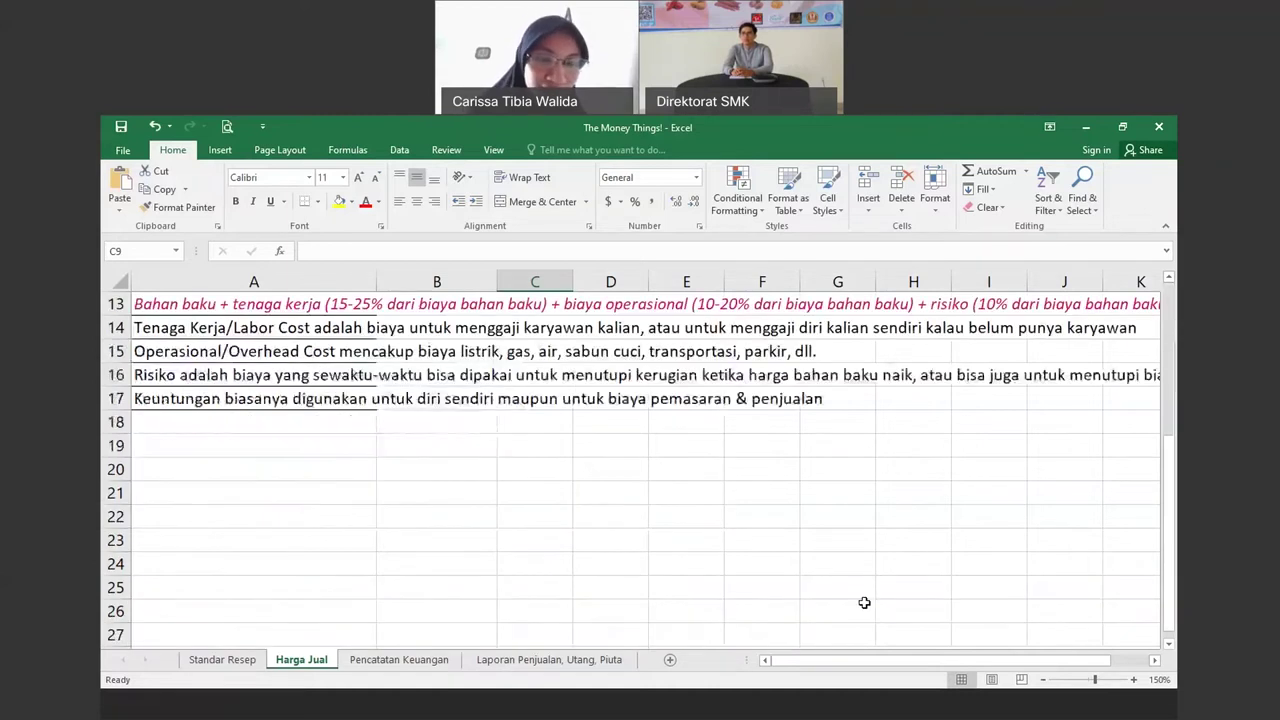
pyautogui.scroll(2, 1010, 640)
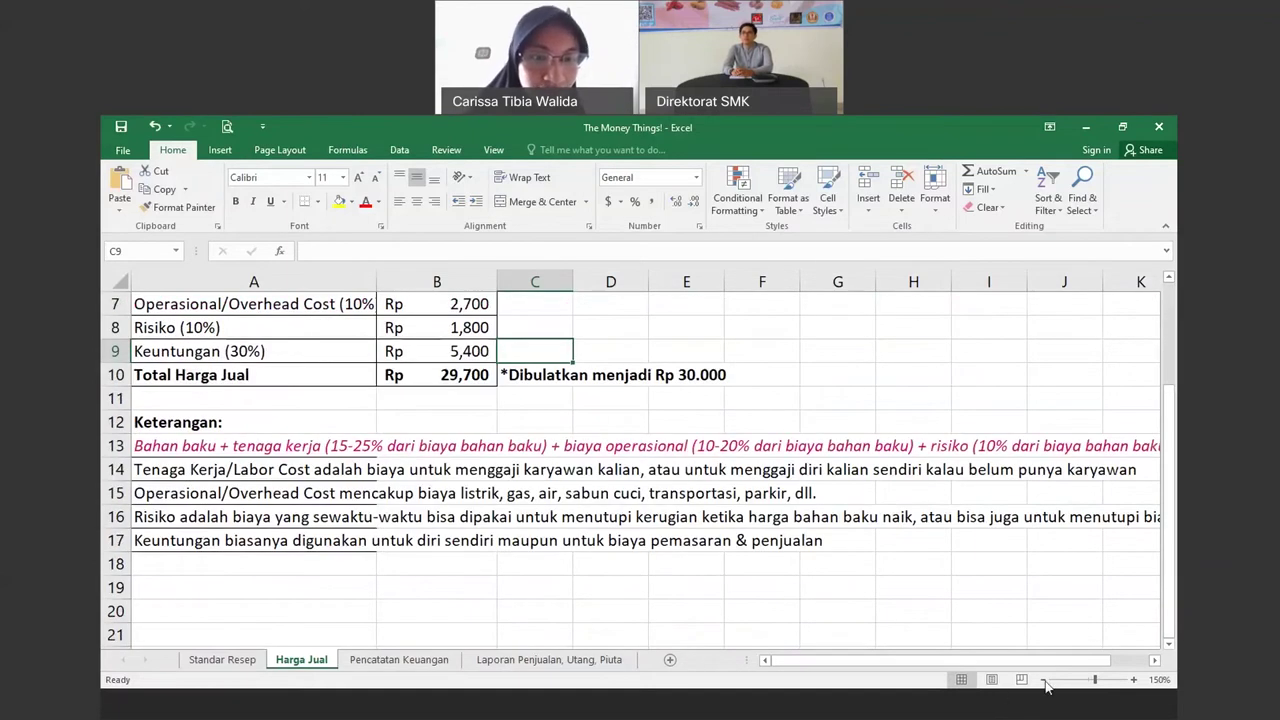
pyautogui.click(1043, 680)
pyautogui.click(1043, 680)
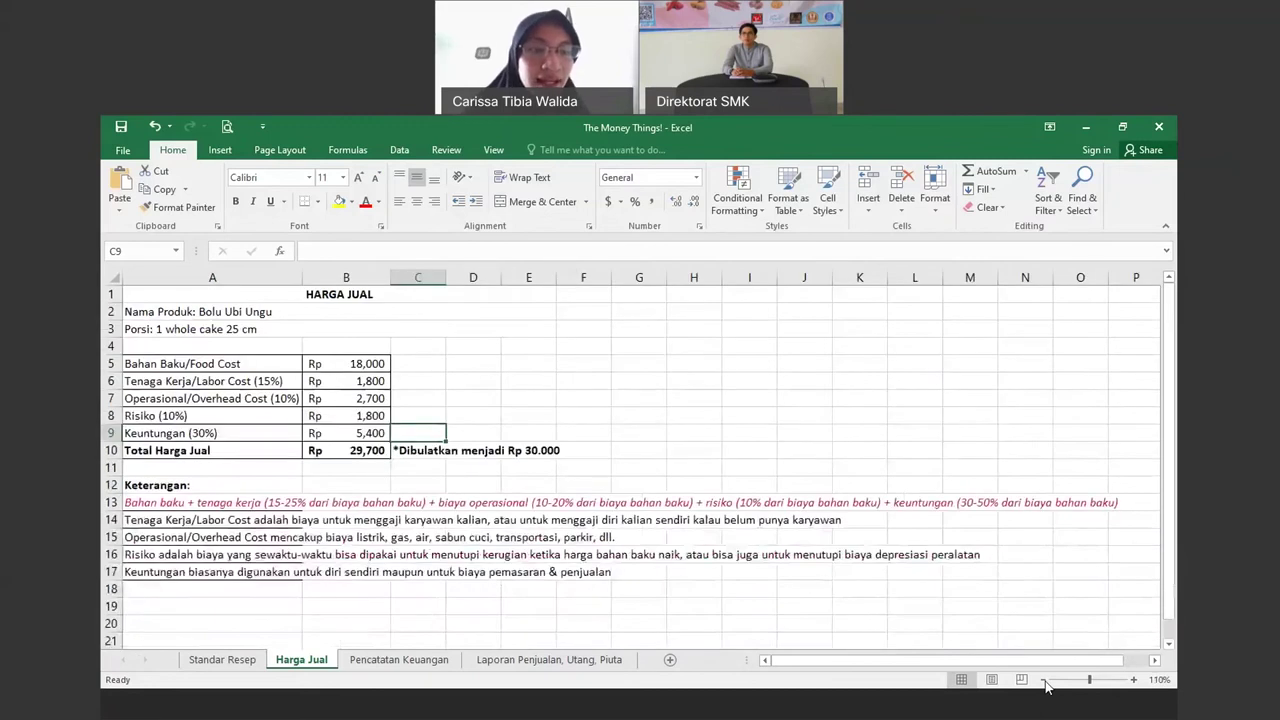
pyautogui.click(1043, 680)
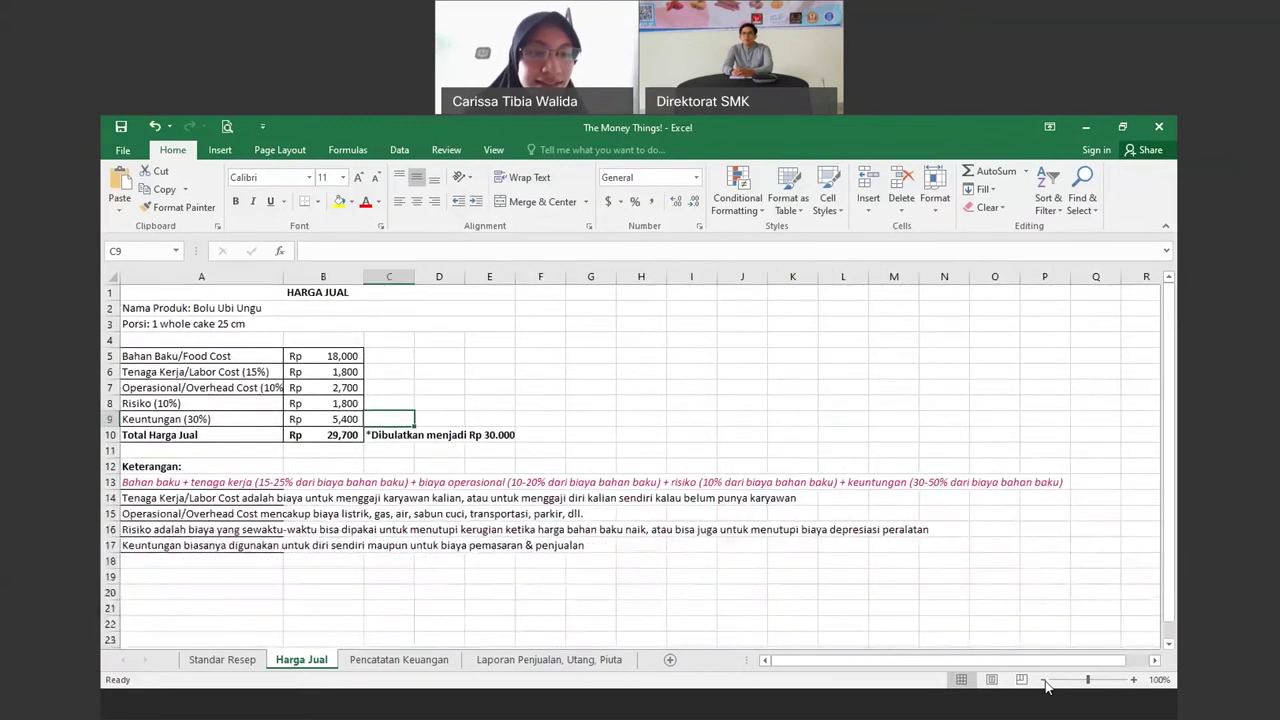
pyautogui.click(1135, 681)
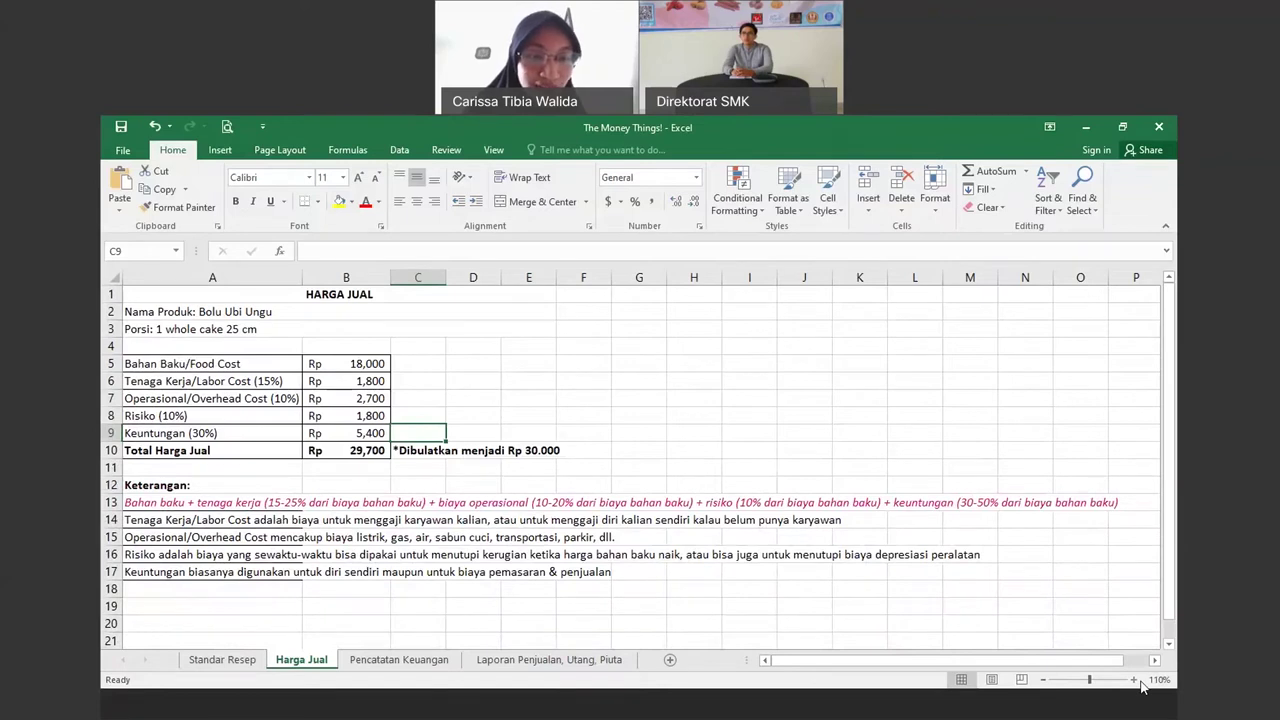
pyautogui.click(139, 517)
pyautogui.click(234, 590)
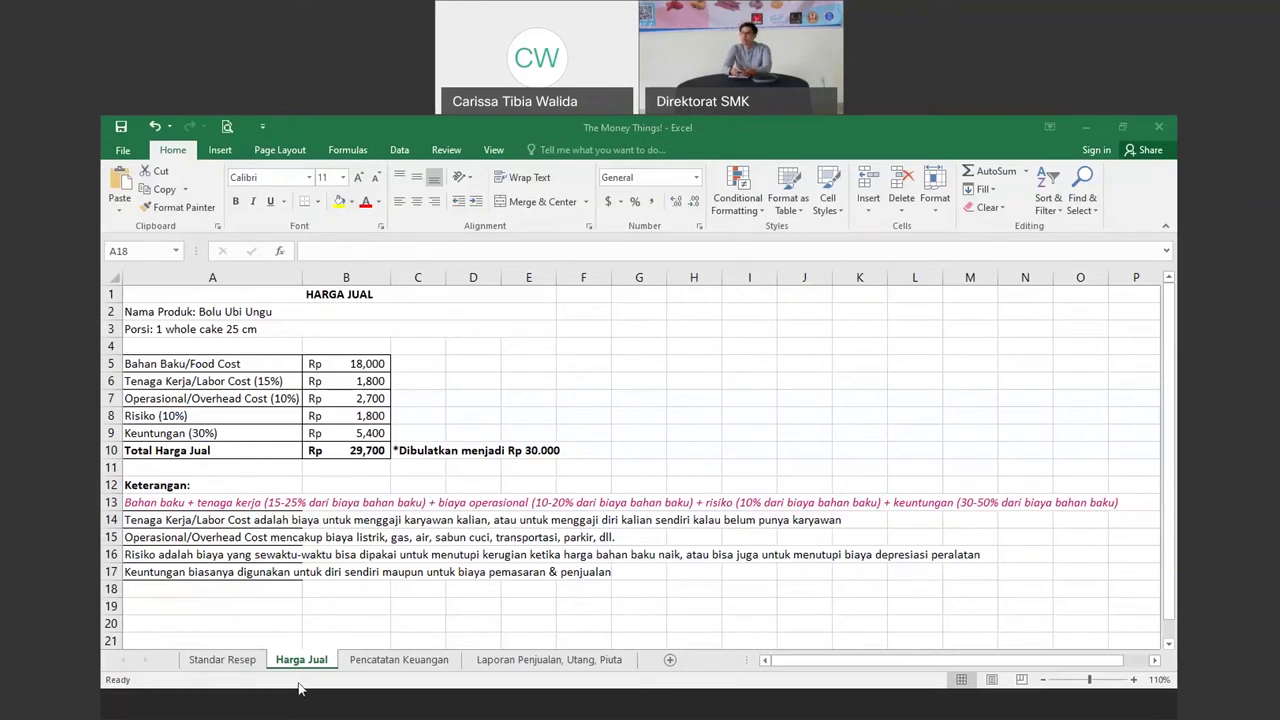
# Open the Pencatatan Keuangan sheet and enlarge the cash record table for reading
pyautogui.click(395, 668)
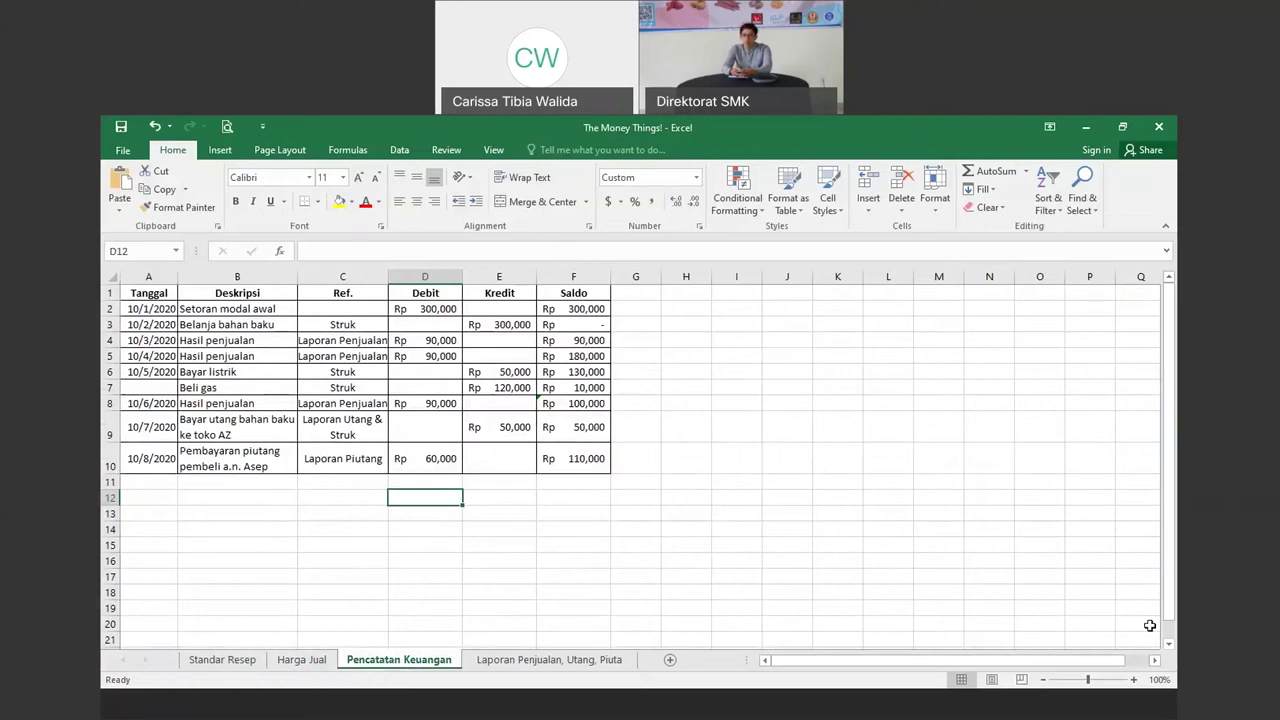
pyautogui.click(1134, 680)
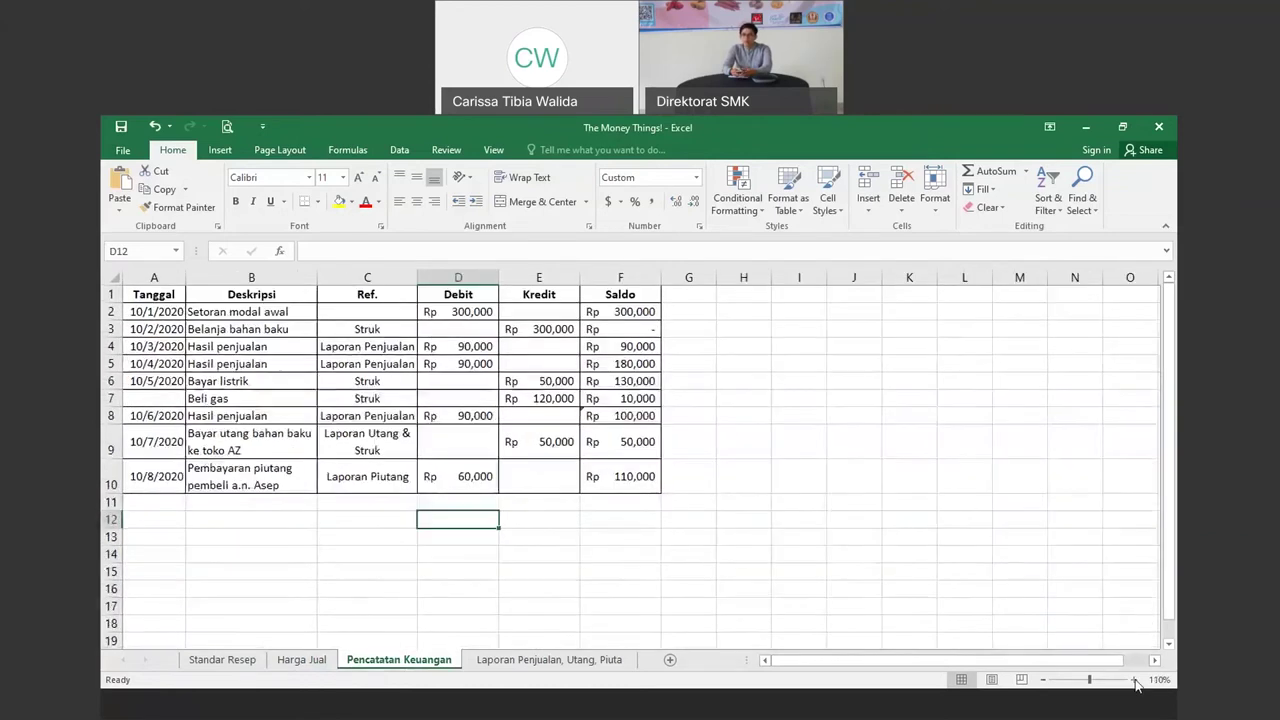
pyautogui.click(1135, 680)
pyautogui.click(1135, 680)
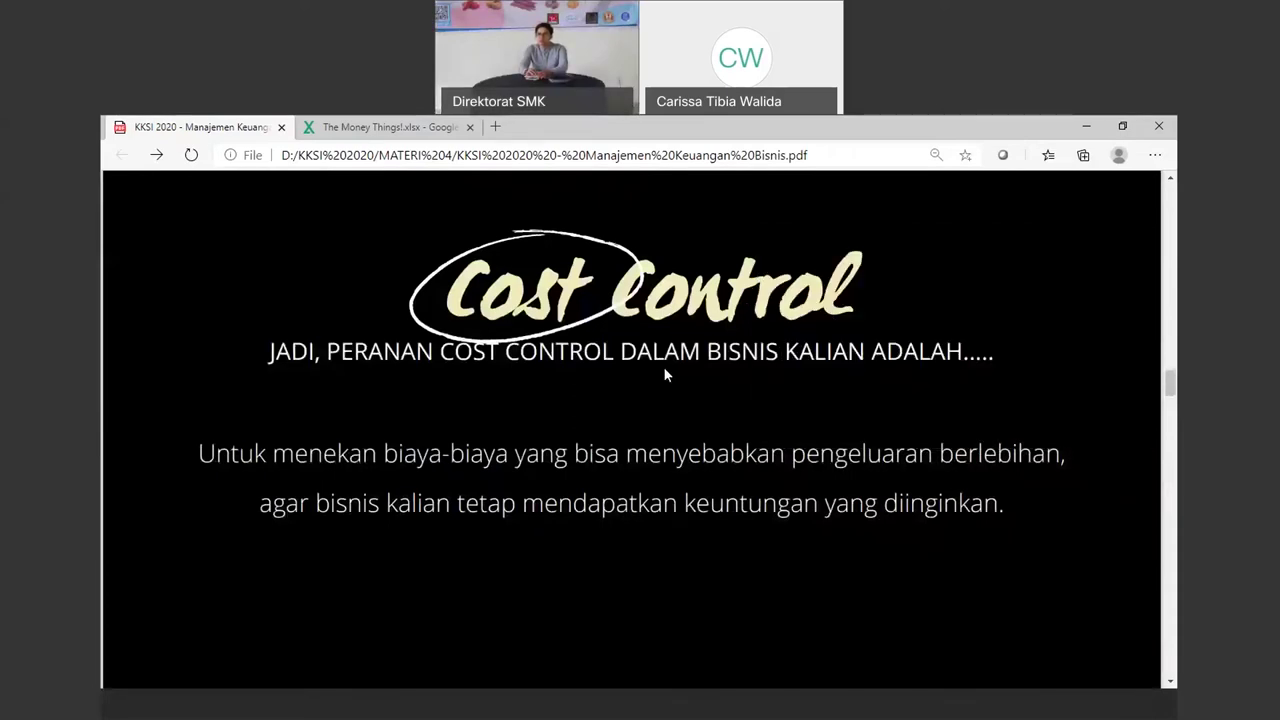
# In the Manajemen Keuangan Bisnis PDF in the browser, skim from the Cost Control slide to the benefits of calculating the selling price
pyautogui.scroll(-5, 655, 385)
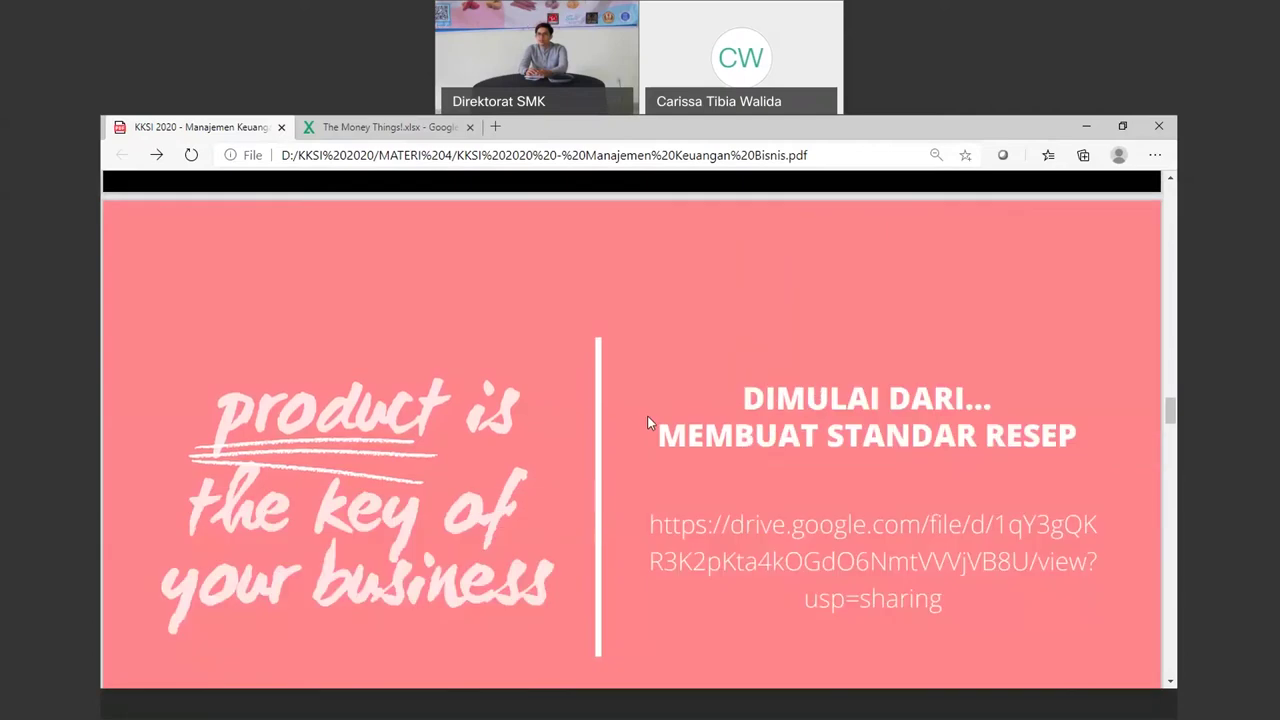
pyautogui.scroll(-3, 647, 413)
pyautogui.scroll(-2, 648, 416)
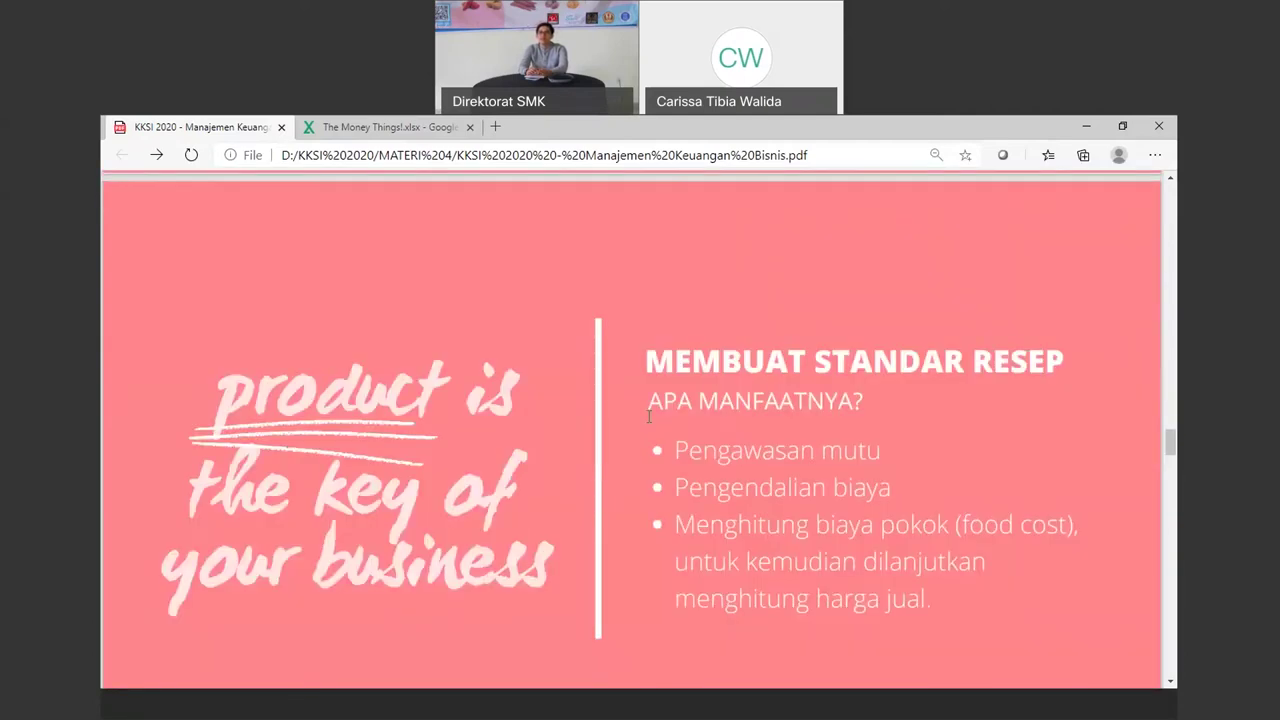
pyautogui.scroll(-3, 648, 416)
pyautogui.scroll(-5, 648, 416)
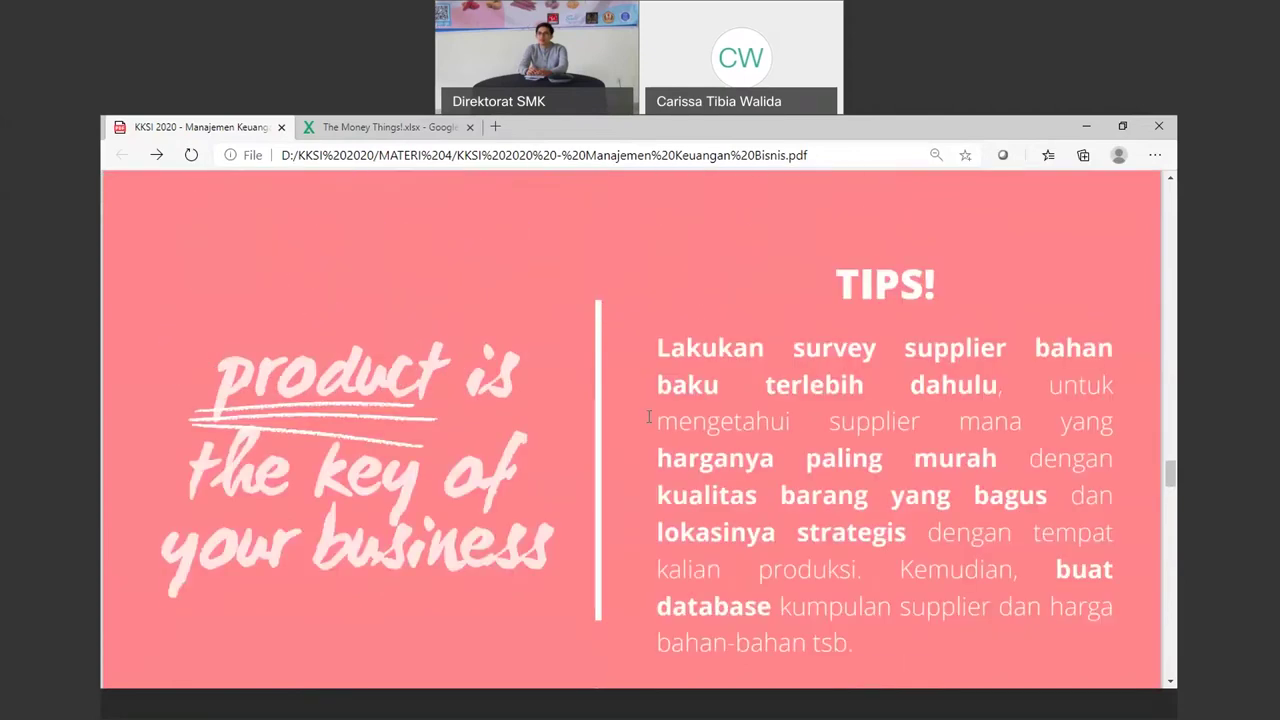
pyautogui.scroll(-8, 648, 416)
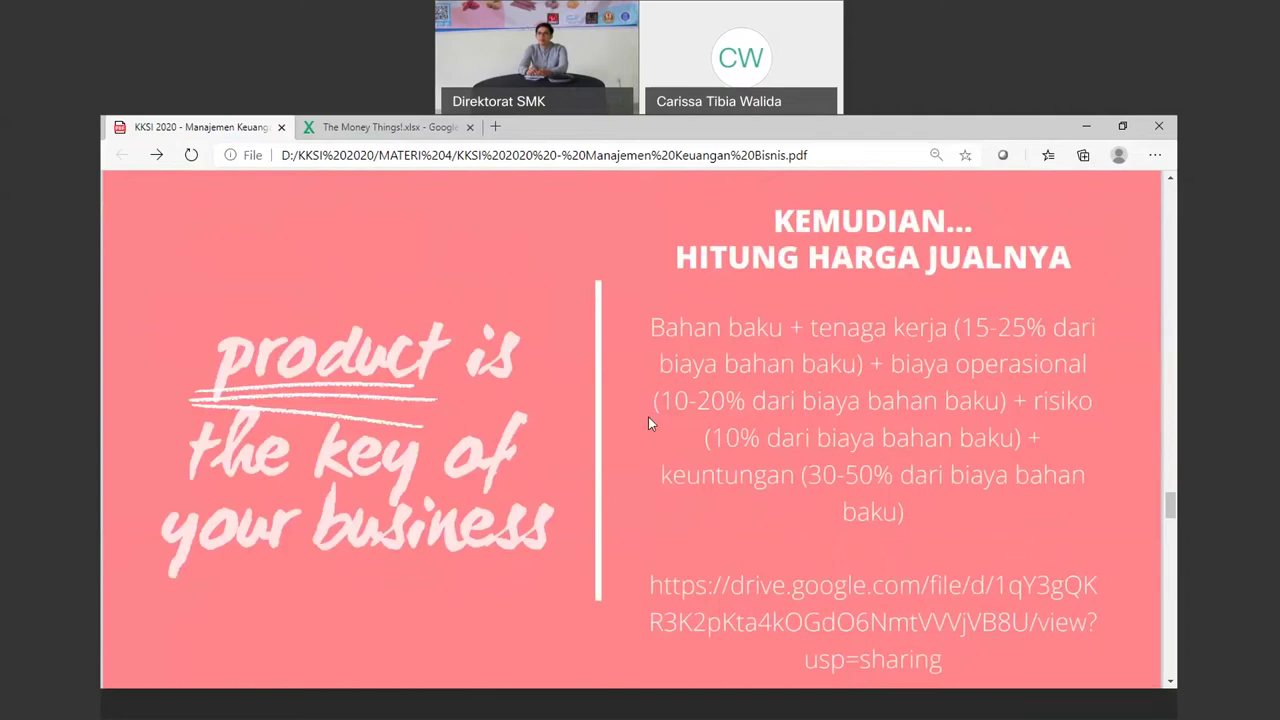
pyautogui.scroll(-5, 648, 416)
pyautogui.scroll(-1, 648, 416)
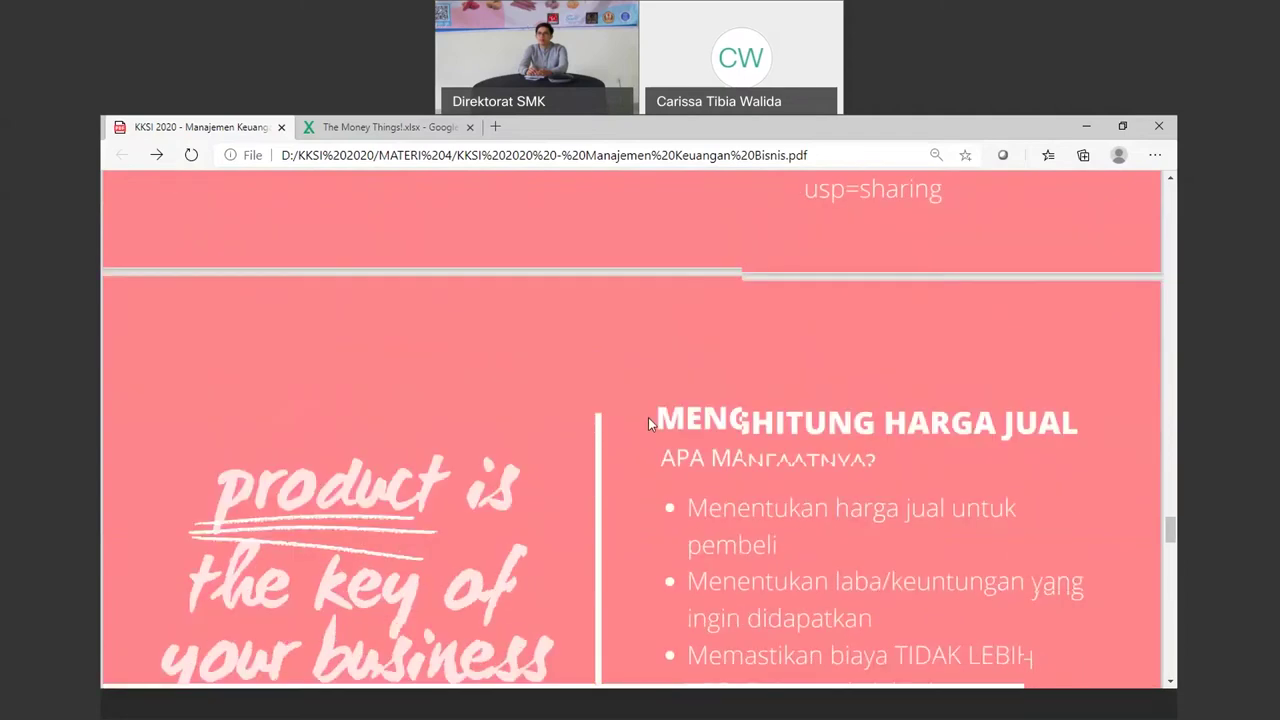